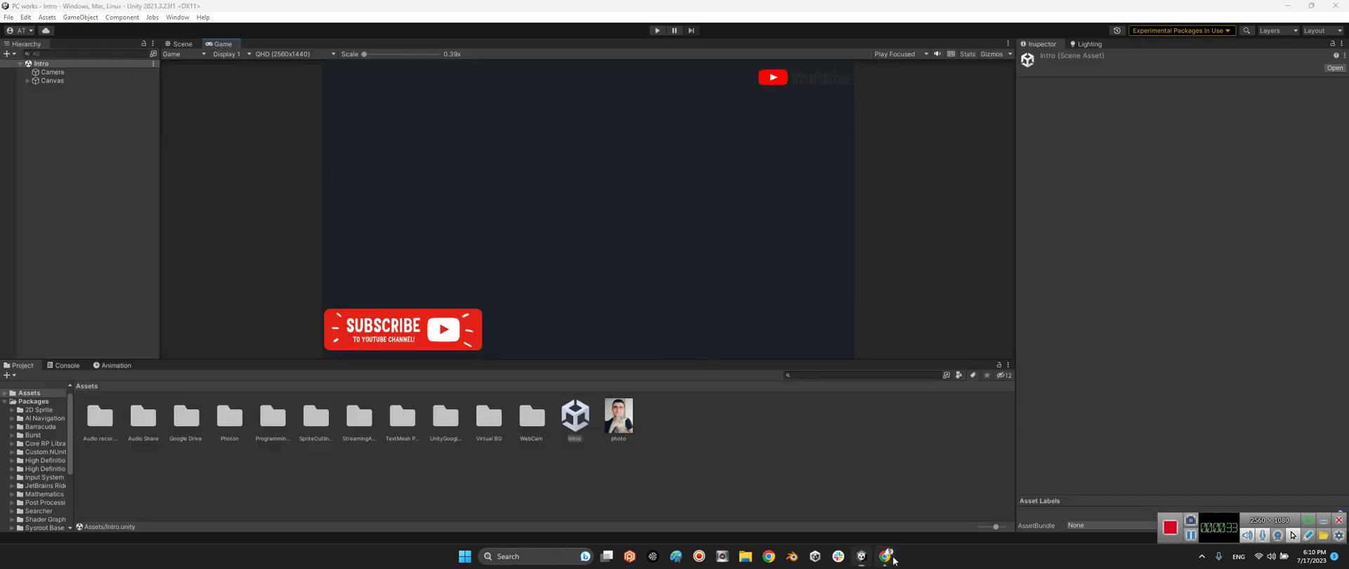
# - Check the SpriteOutlineFx repository's clone and download options in the browser, then return to Unity
pyautogui.hotkey('alt', 'Tab')
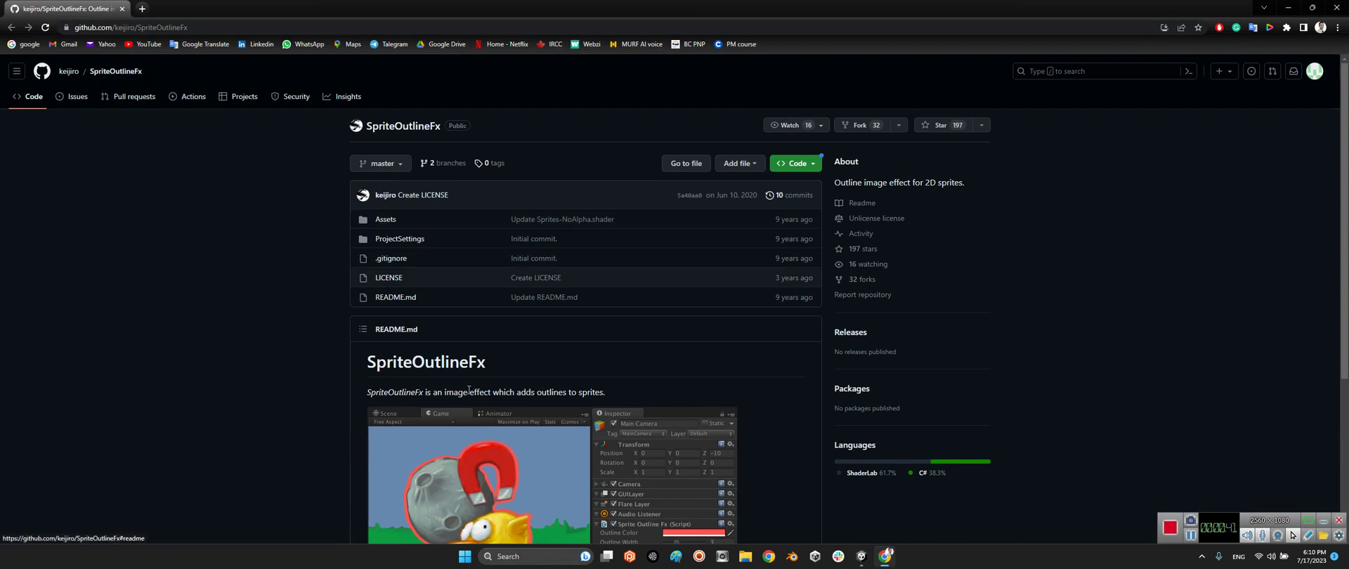
pyautogui.click(794, 163)
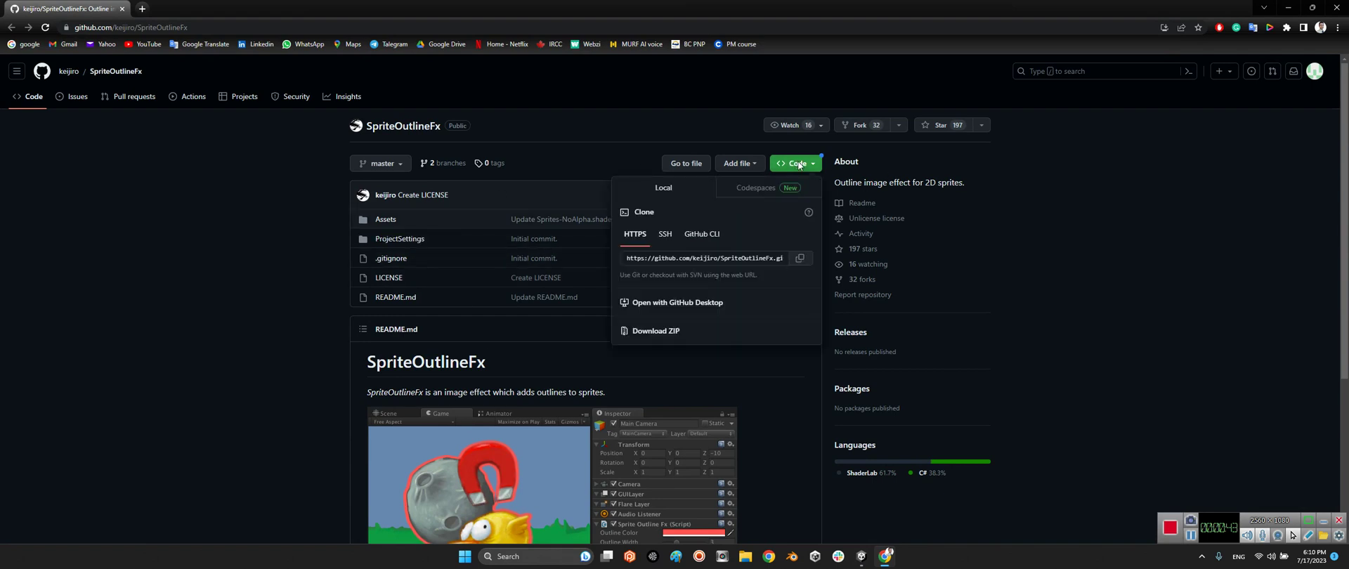
pyautogui.click(415, 229)
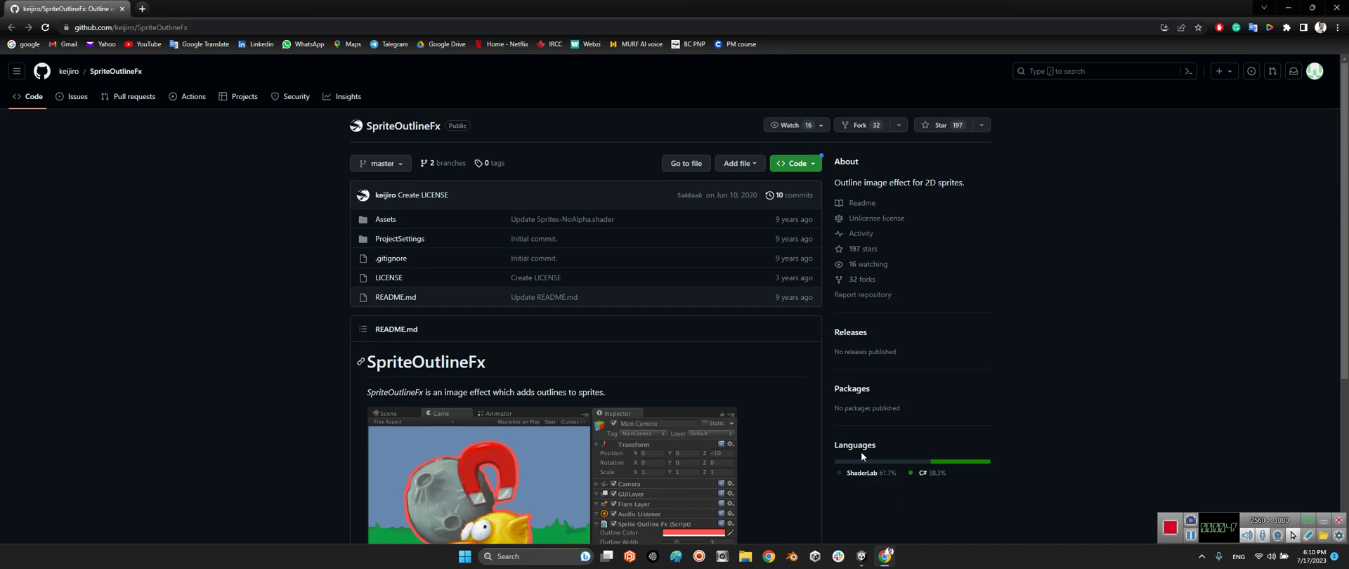
pyautogui.click(864, 558)
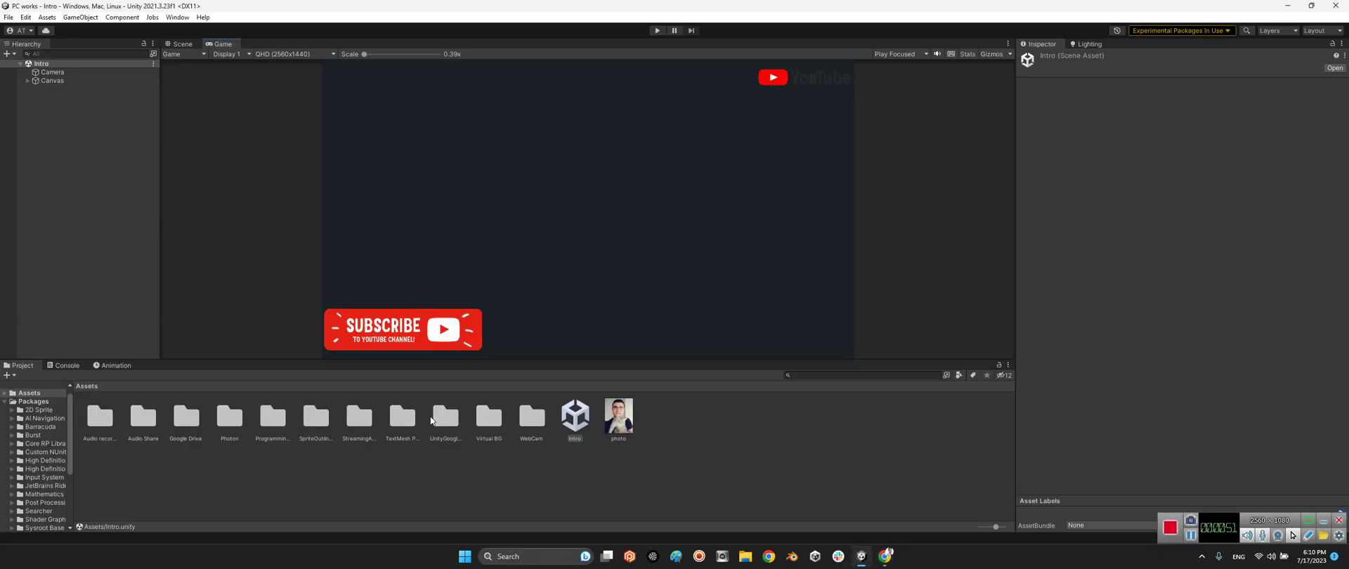
# - Open the Test scene from the SpriteOutlineFx > Test folder
pyautogui.doubleClick(317, 419)
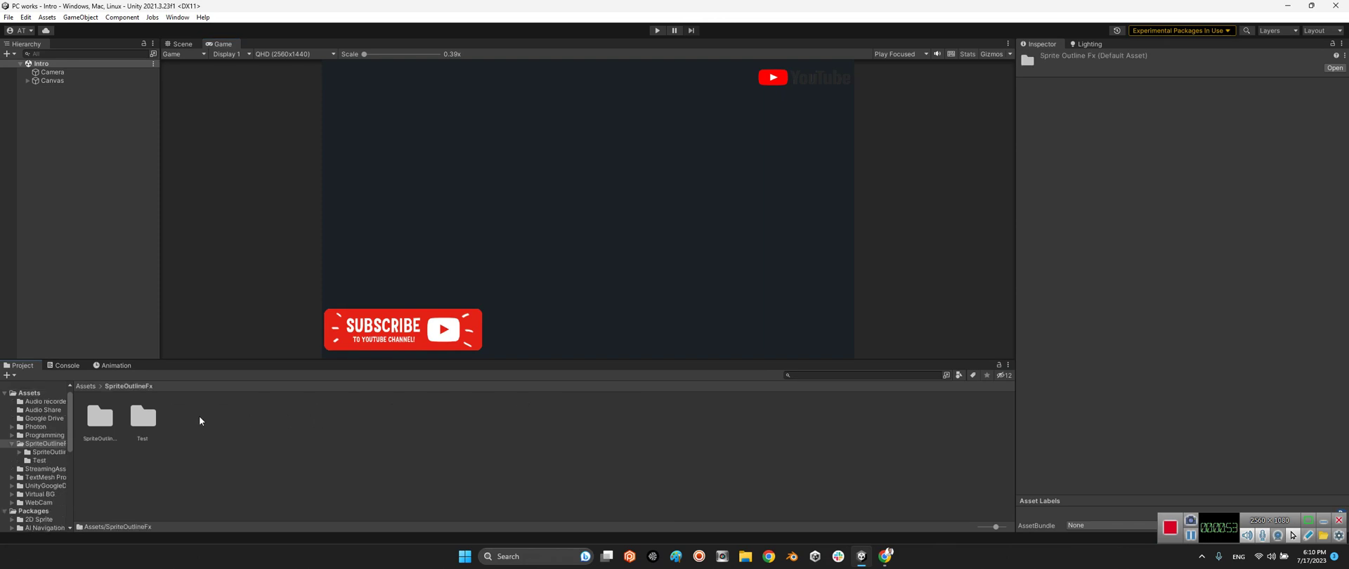
pyautogui.doubleClick(141, 419)
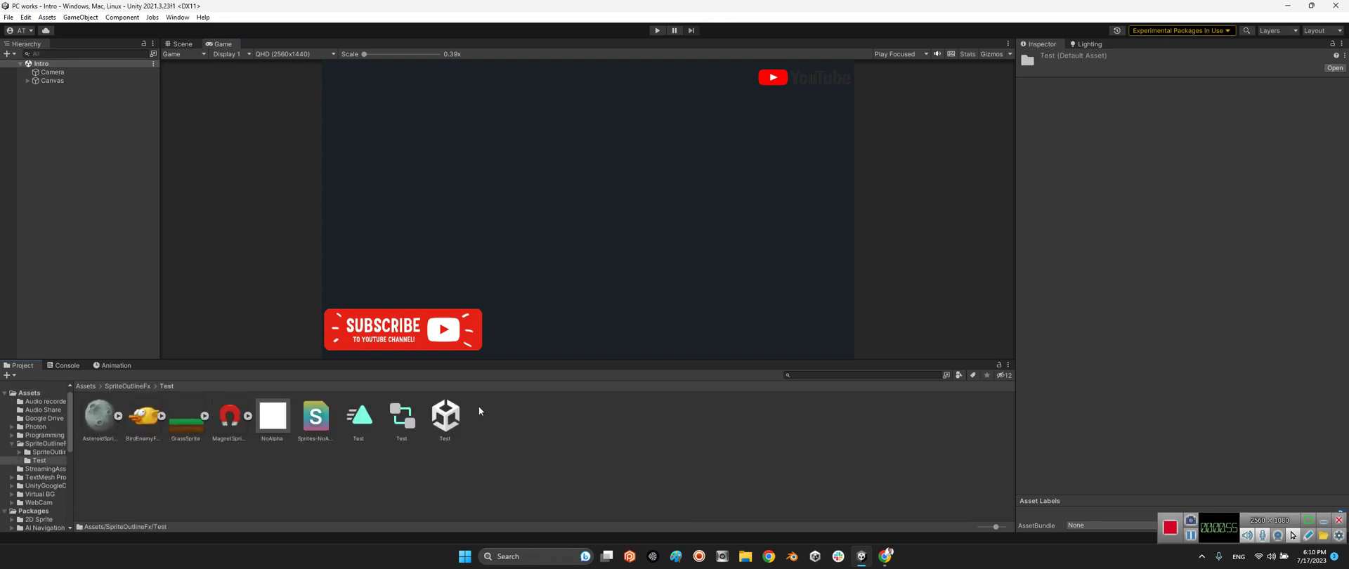
pyautogui.doubleClick(444, 416)
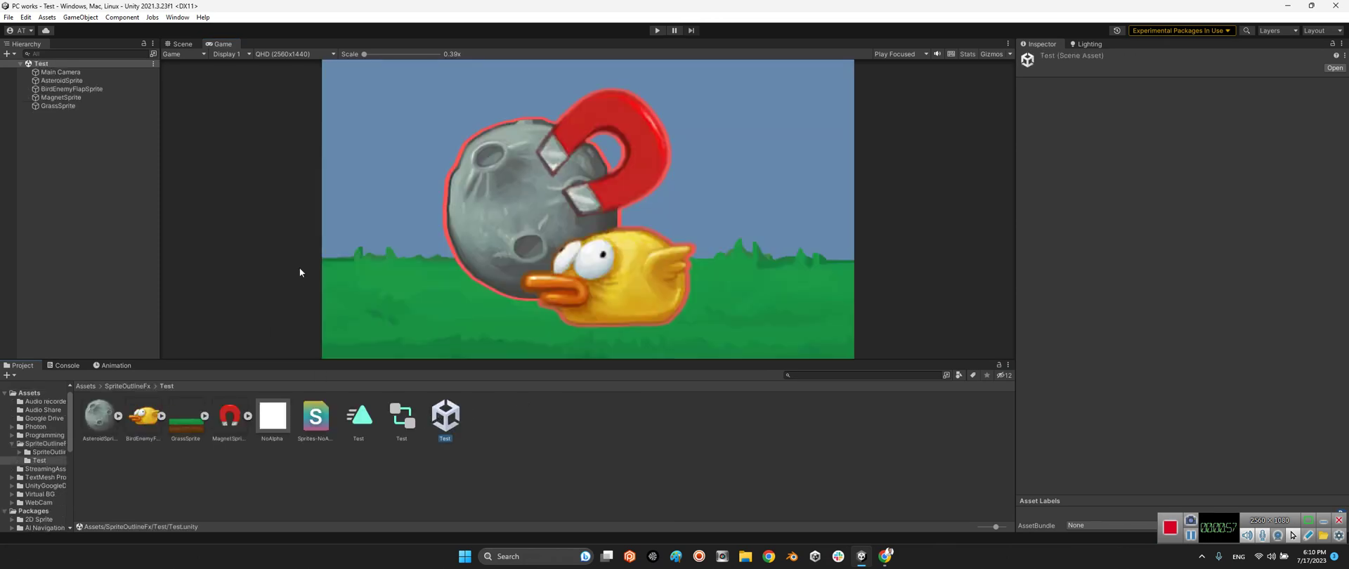
# - Inspect the AsteroidSprite, MagnetSprite and GrassSprite settings, ending back on AsteroidSprite
pyautogui.click(67, 80)
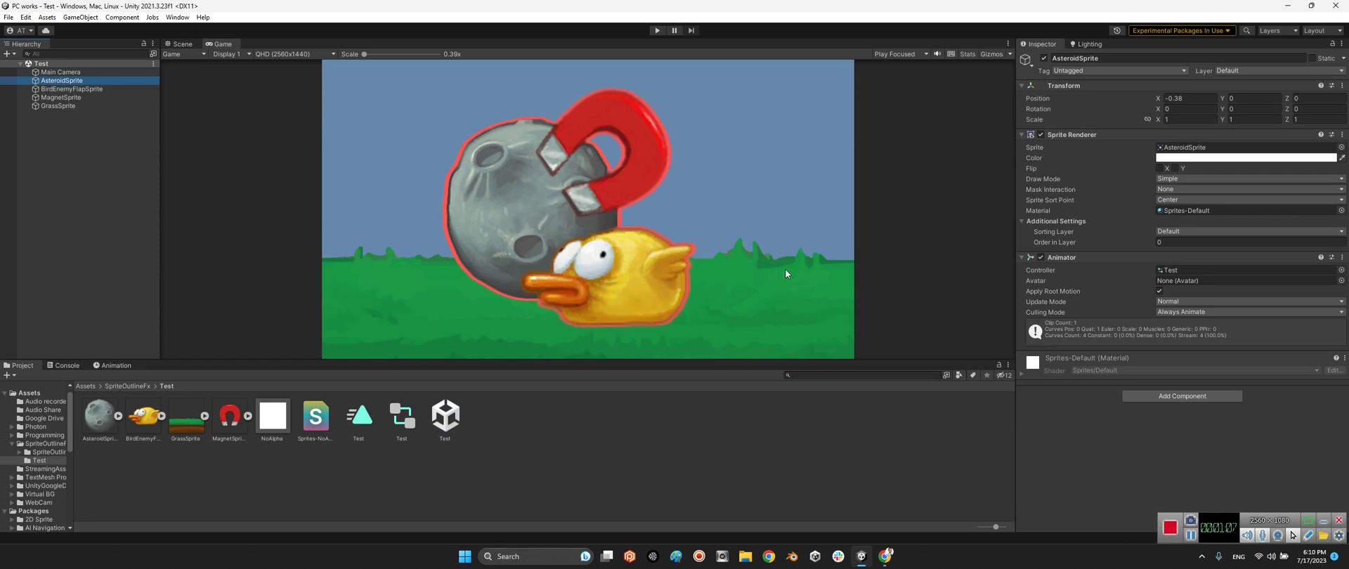
pyautogui.click(78, 96)
pyautogui.click(58, 107)
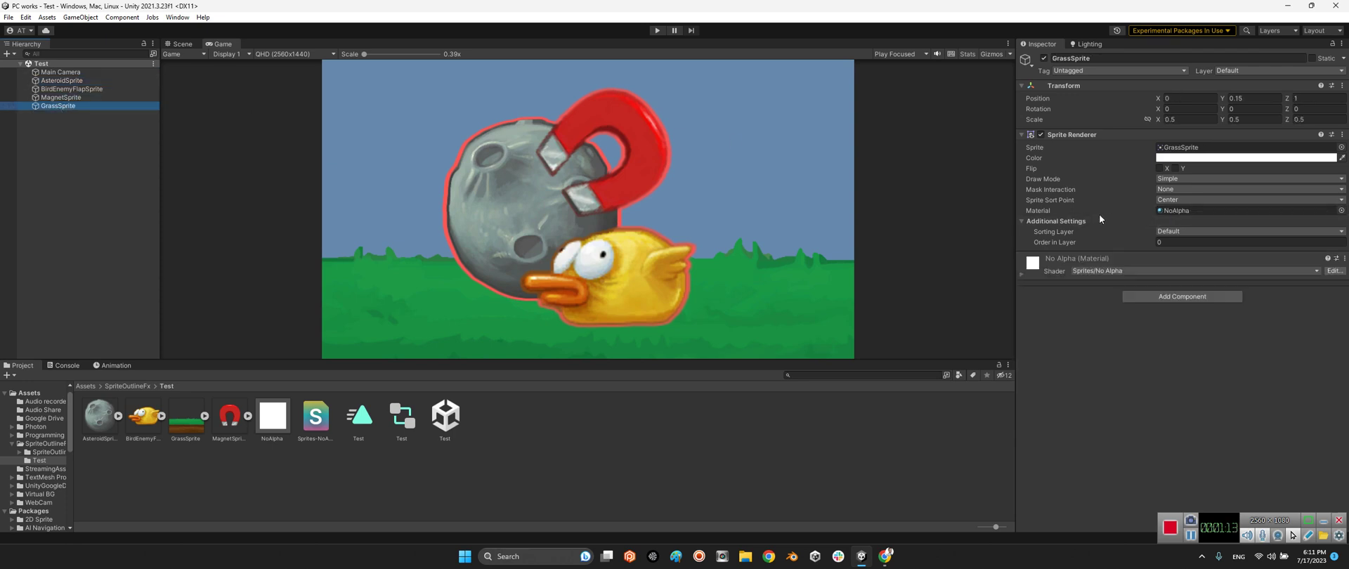
pyautogui.press('Up')
pyautogui.press('Up')
pyautogui.press('Up')
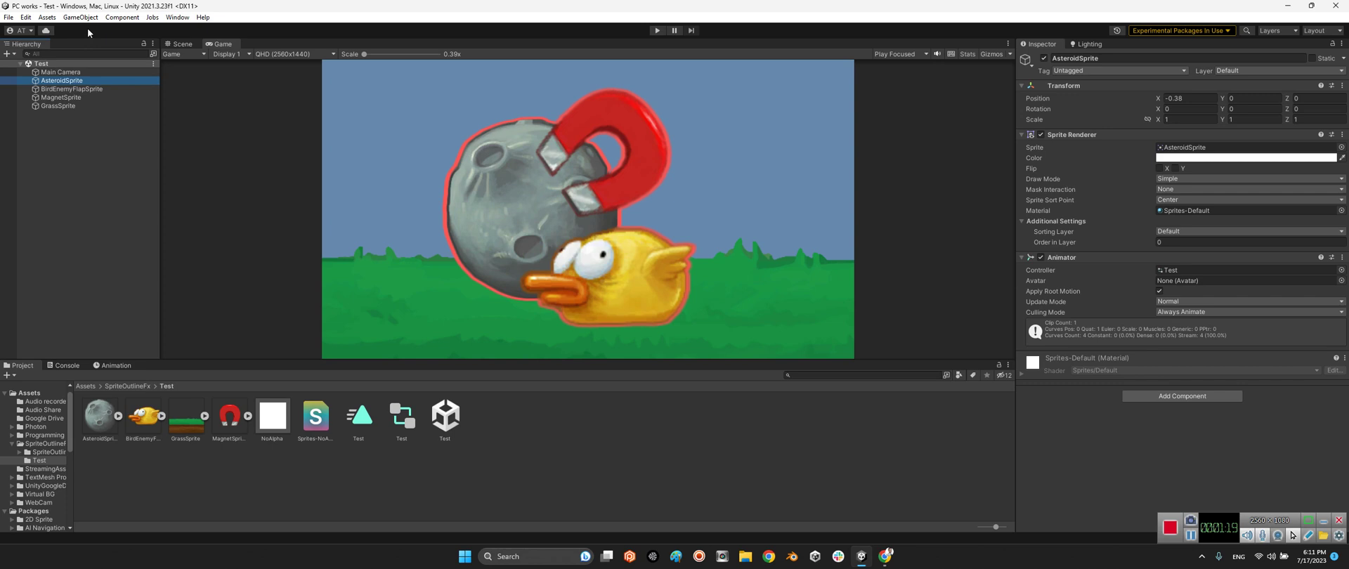
# - Select the Main Camera and reduce its Outline Width to about 9.7
pyautogui.press('Up')
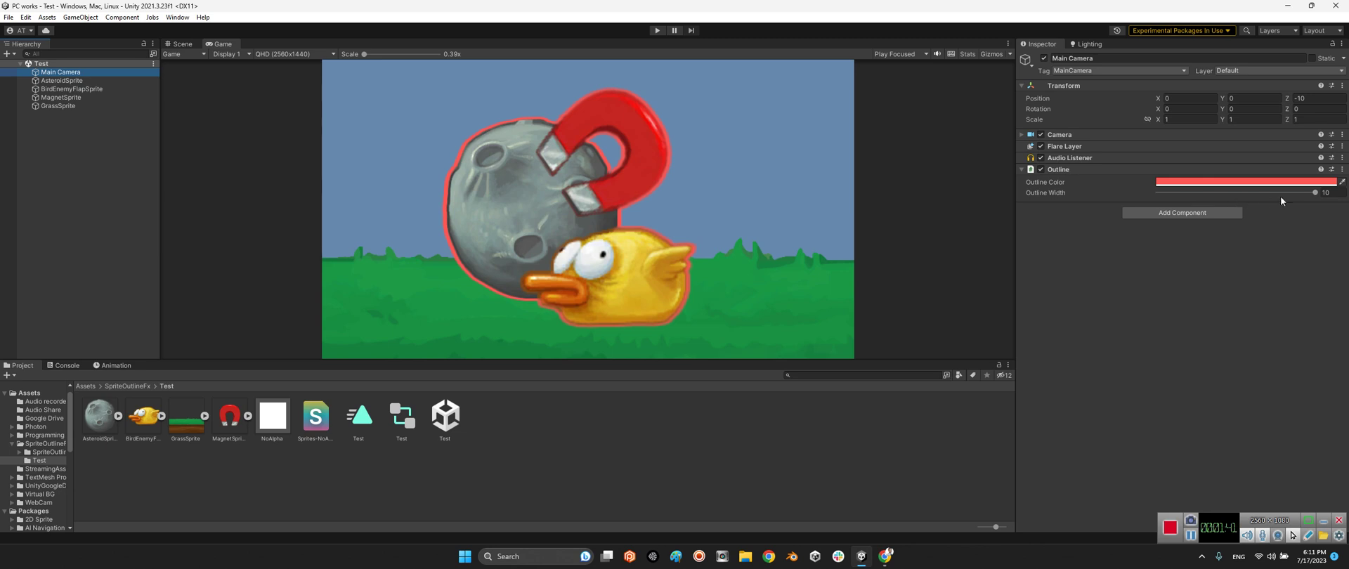
pyautogui.moveTo(1315, 198)
pyautogui.mouseDown()
pyautogui.moveTo(1158, 198)
pyautogui.moveTo(1318, 197)
pyautogui.mouseUp()
# - Change the Main Camera's Outline Color to bright green 00FF33
pyautogui.click(1258, 181)
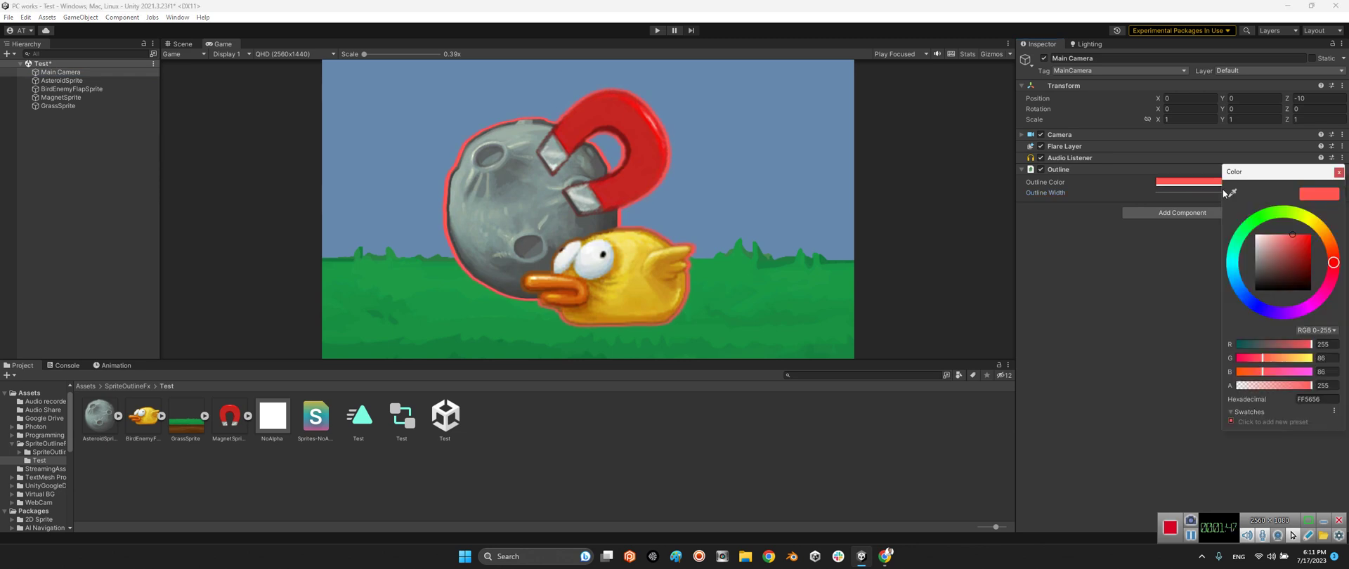
pyautogui.click(1249, 226)
pyautogui.moveTo(1280, 246); pyautogui.dragTo(1319, 237)
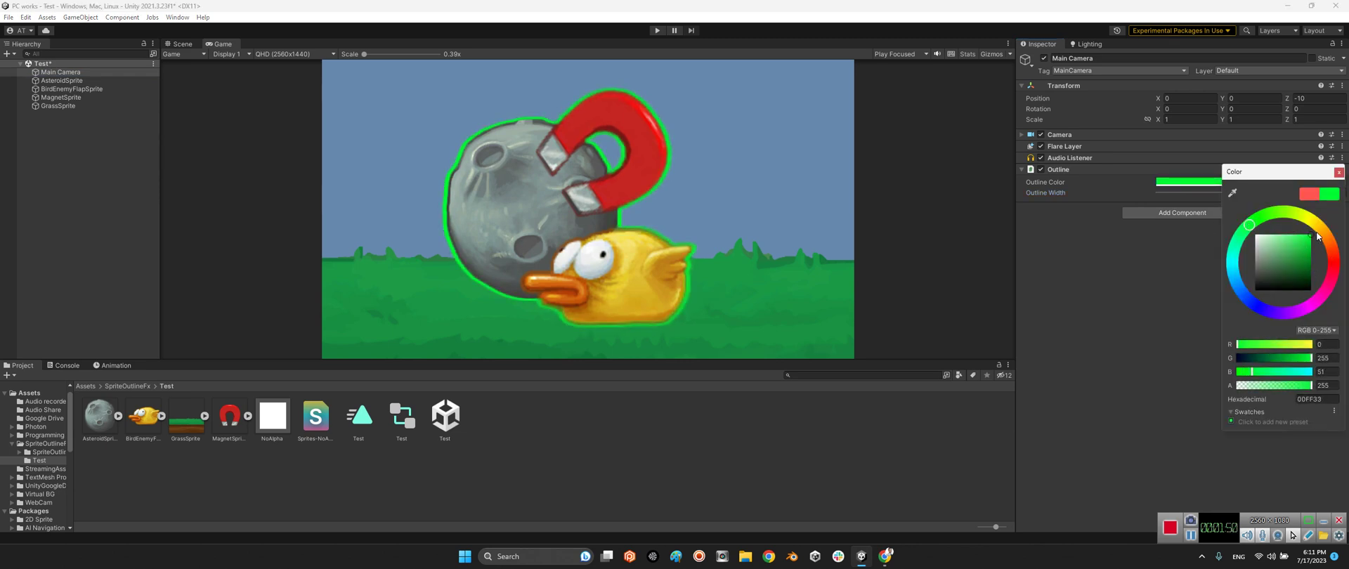
pyautogui.click(1339, 172)
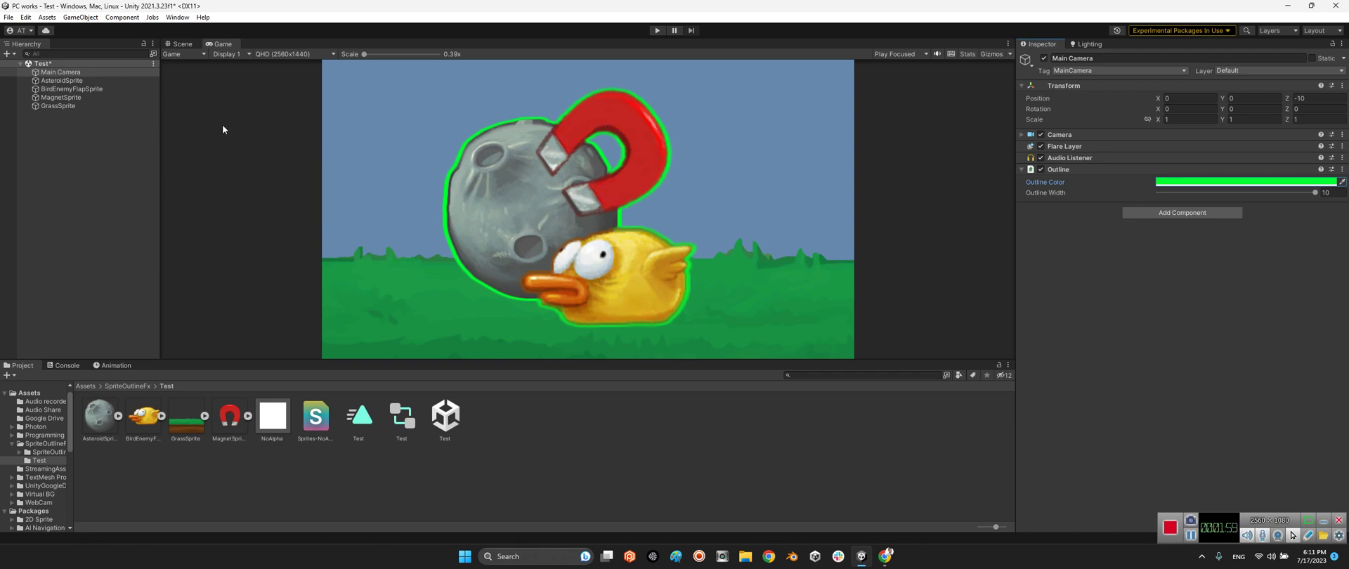
# - Verify the NoAlpha material's shader is Sprites > No Alpha, leaving it unchanged
pyautogui.click(61, 98)
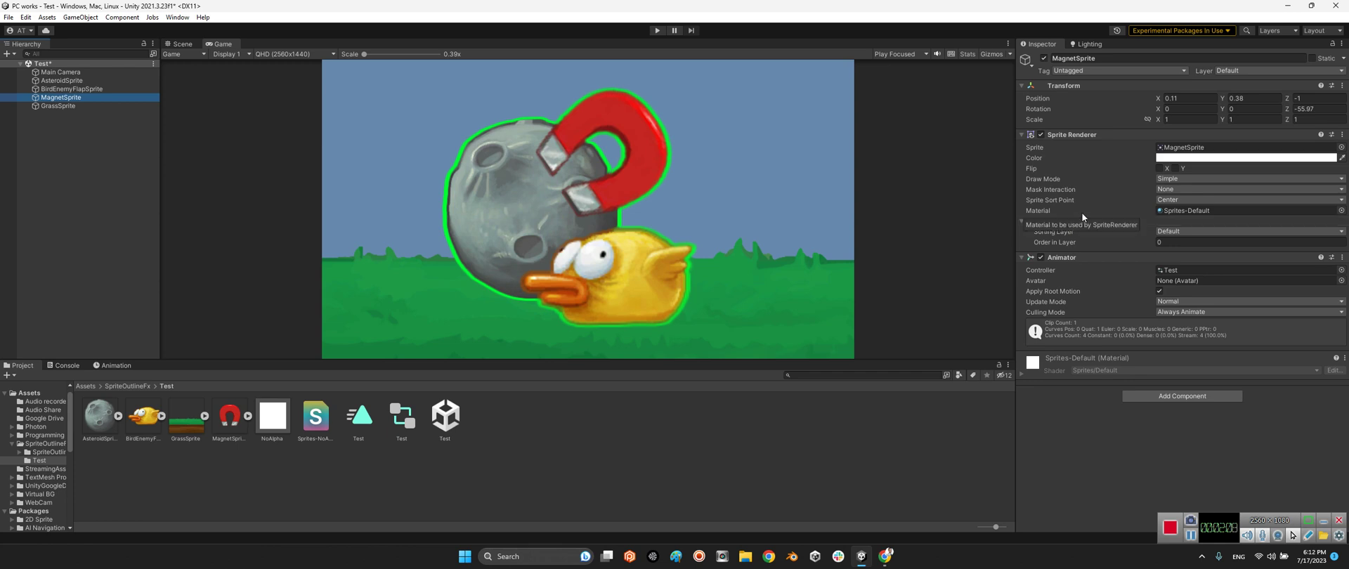
pyautogui.click(269, 422)
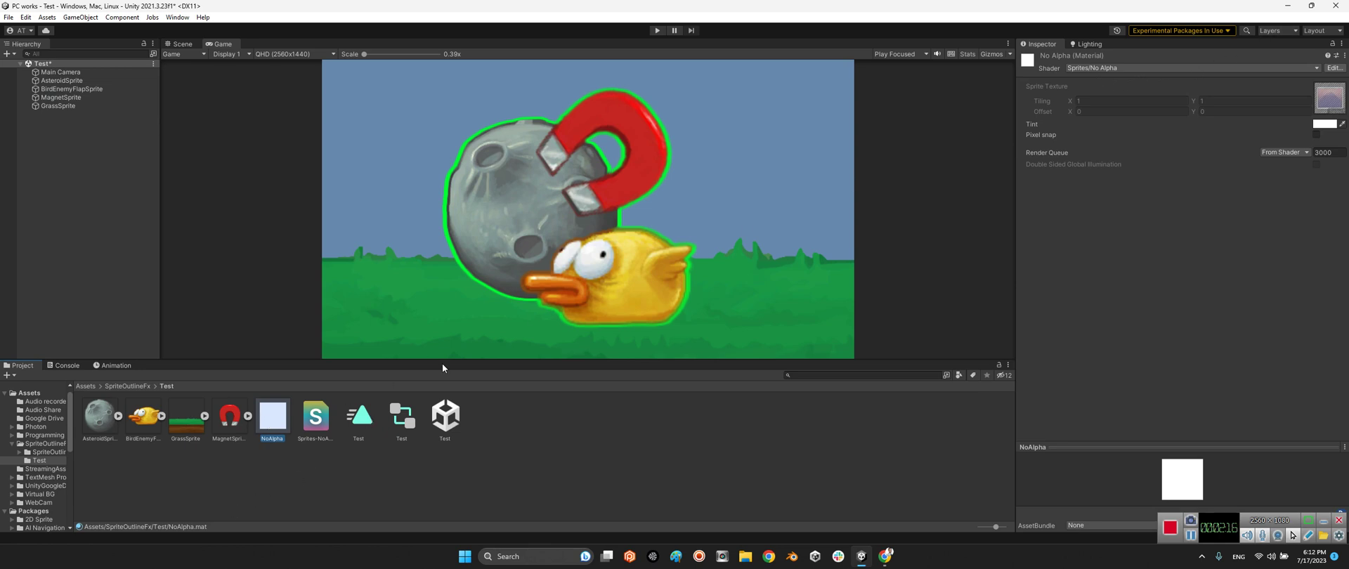
pyautogui.click(1120, 68)
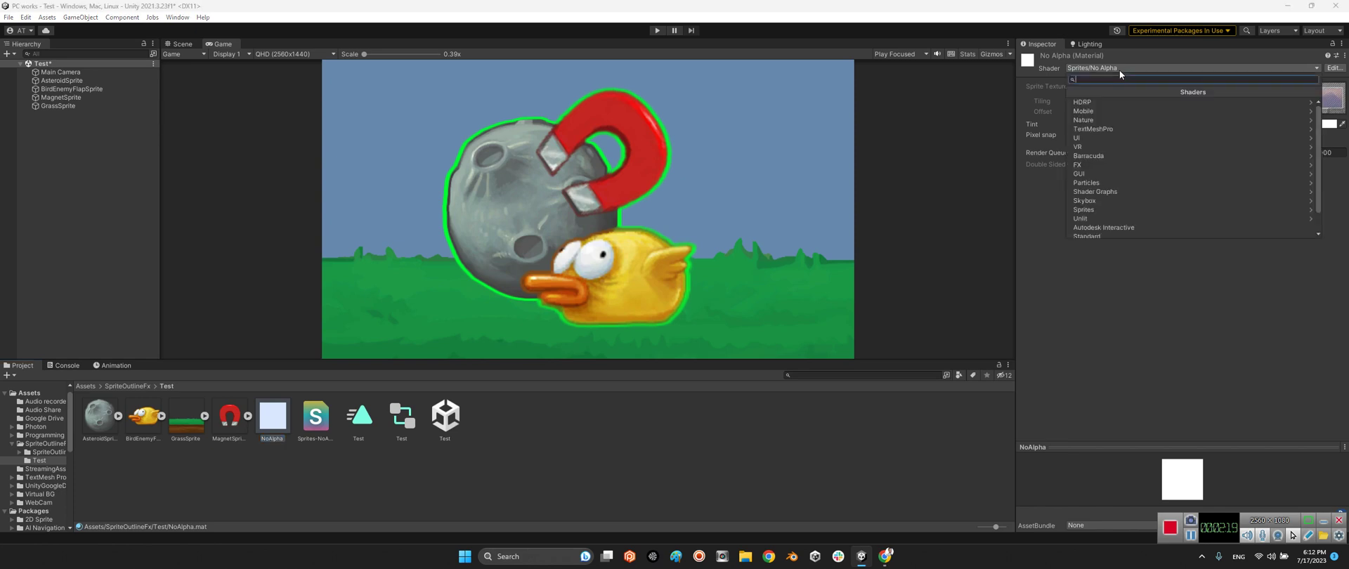
pyautogui.click(1105, 211)
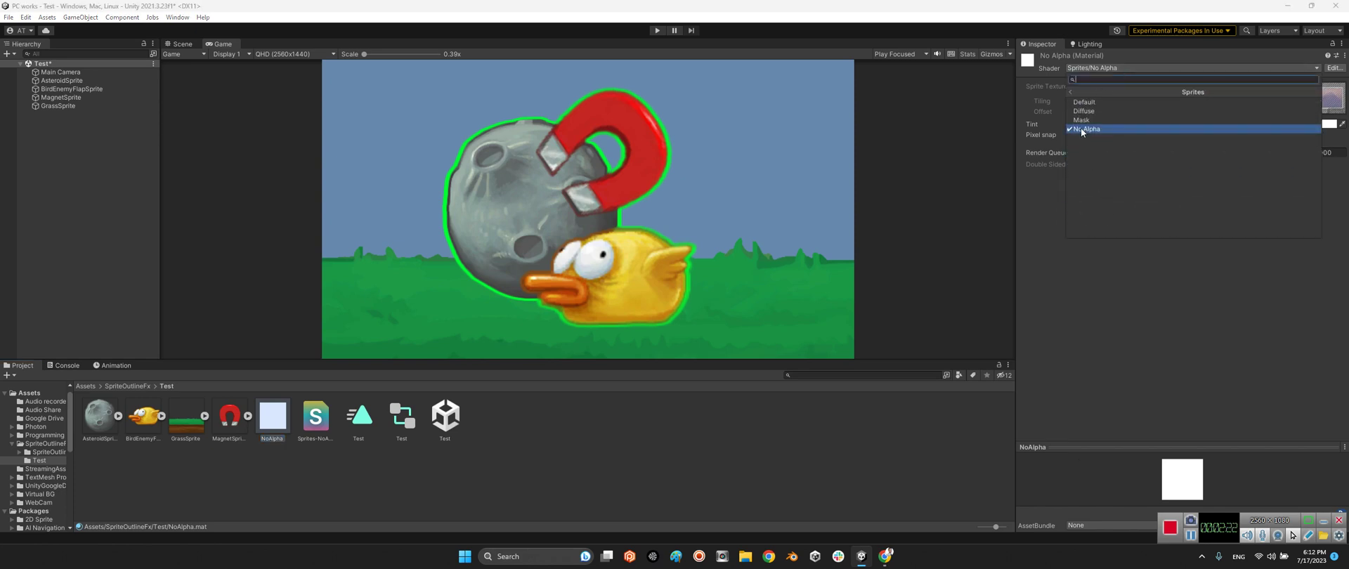
pyautogui.click(1033, 271)
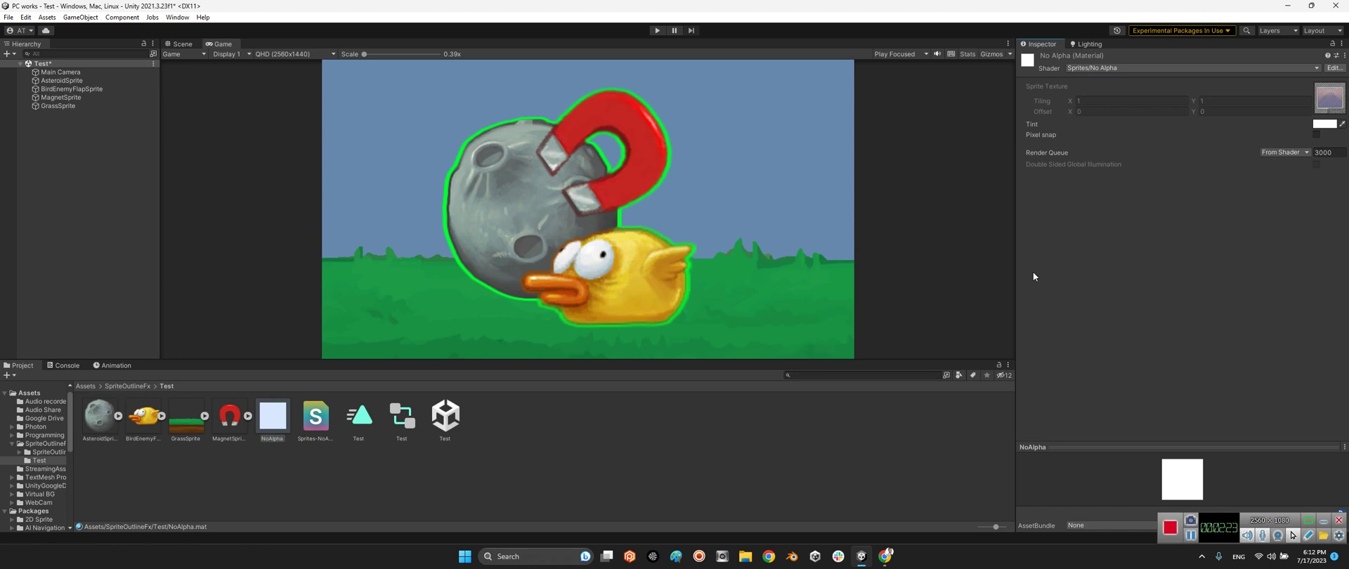
# - Assign the NoAlpha material to both MagnetSprite and BirdEnemyFlapSprite
pyautogui.click(57, 97)
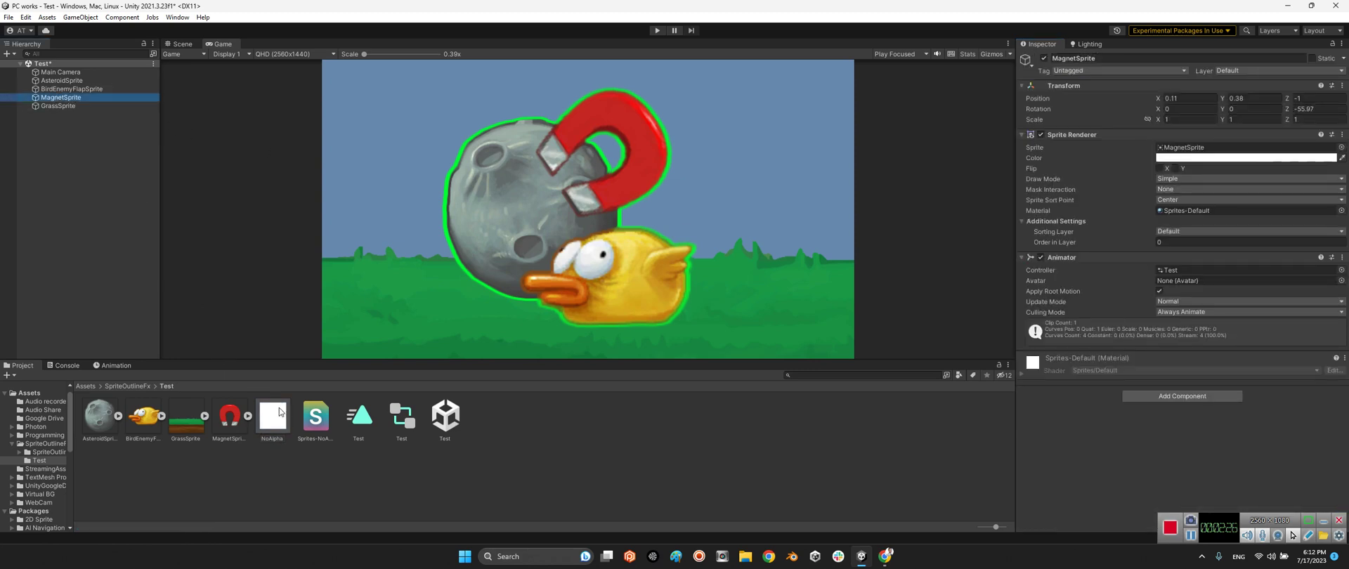
pyautogui.moveTo(274, 416); pyautogui.dragTo(1173, 213)
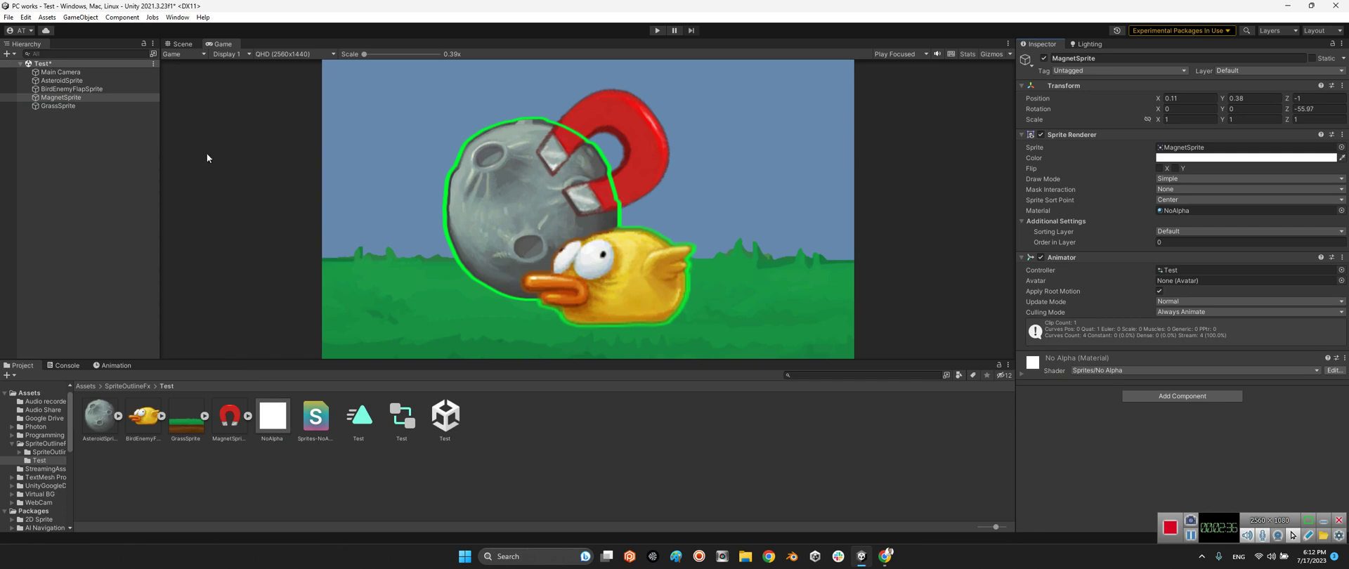
pyautogui.click(70, 89)
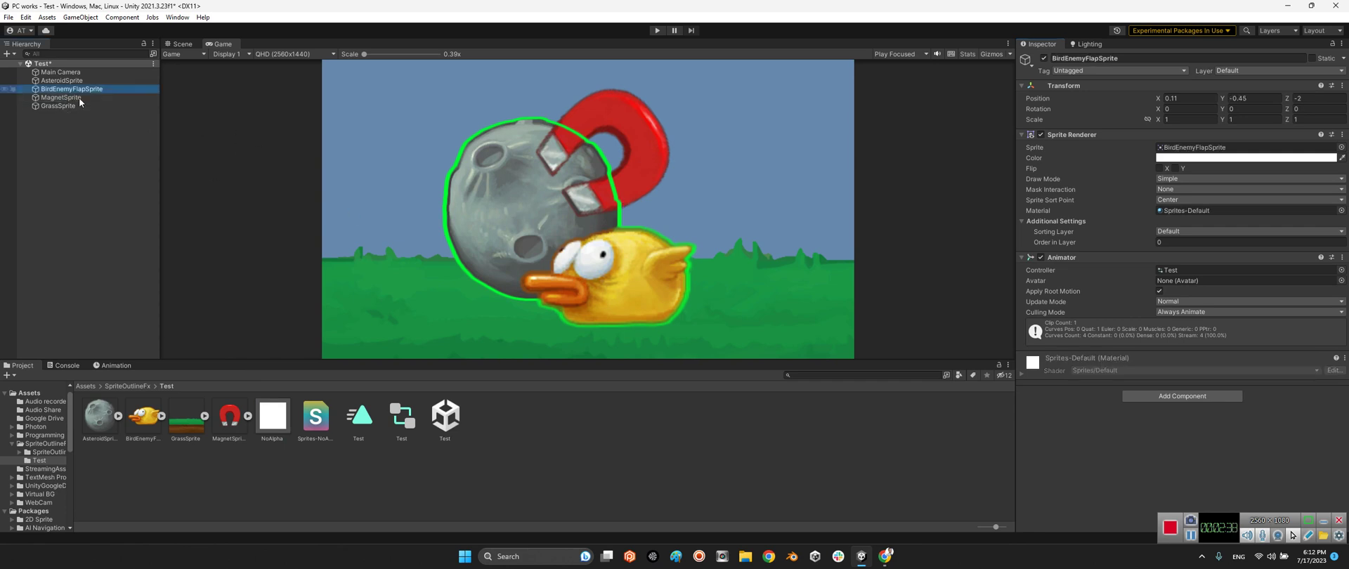
pyautogui.moveTo(272, 415); pyautogui.dragTo(1167, 211)
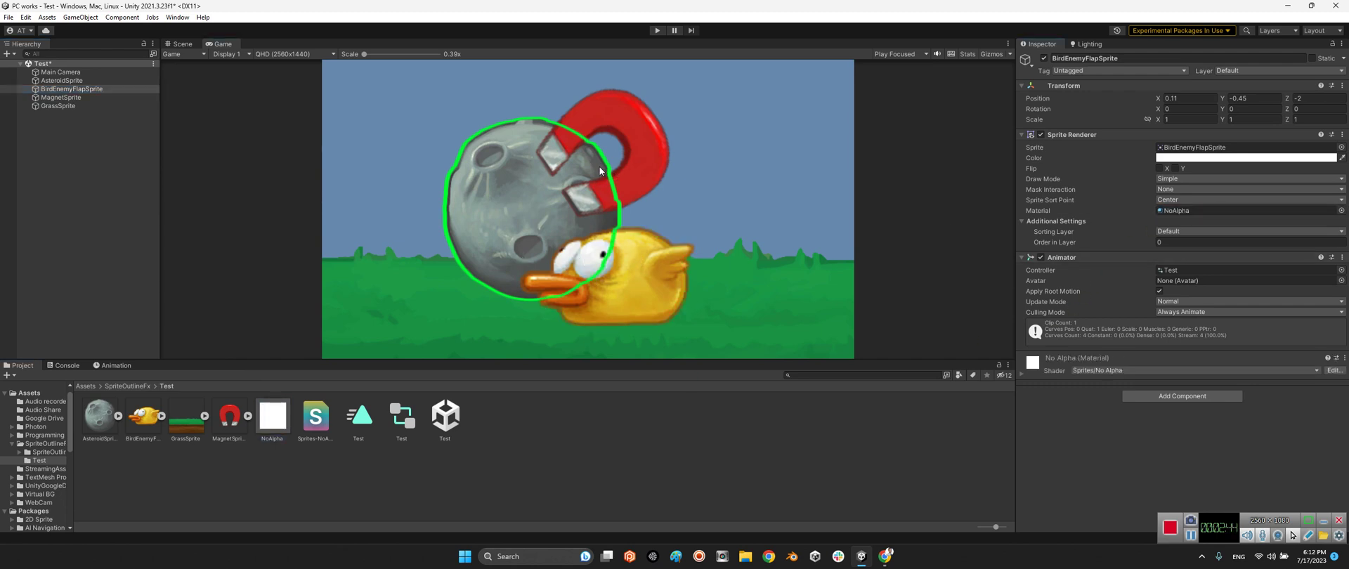
pyautogui.click(83, 82)
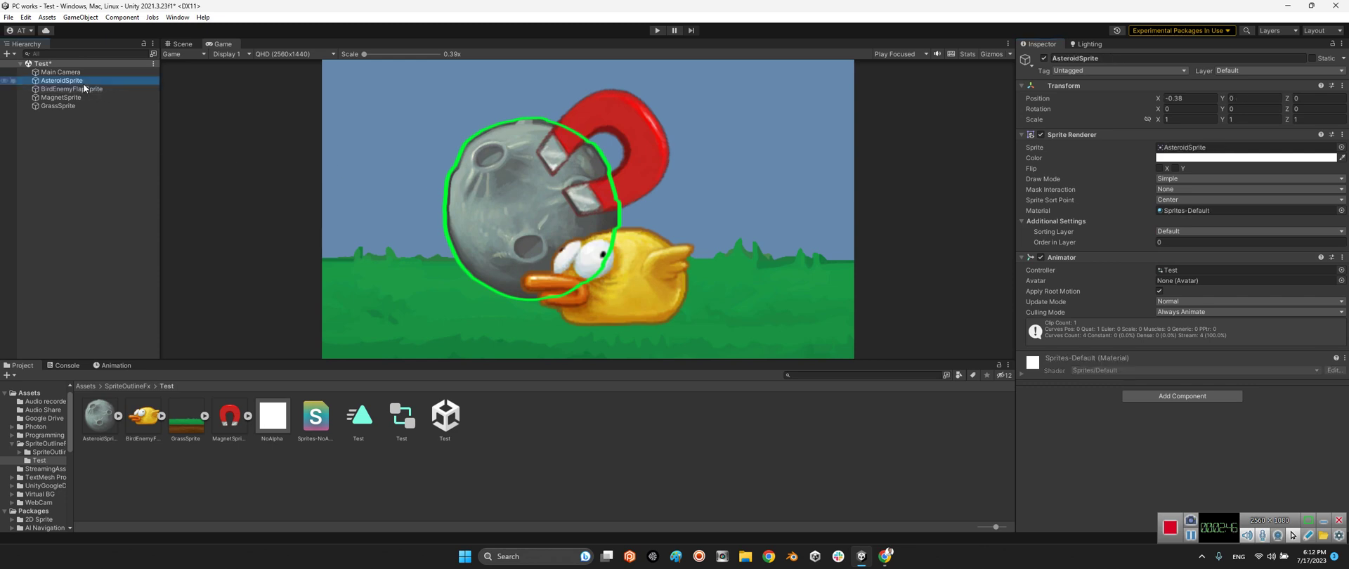
pyautogui.click(1212, 242)
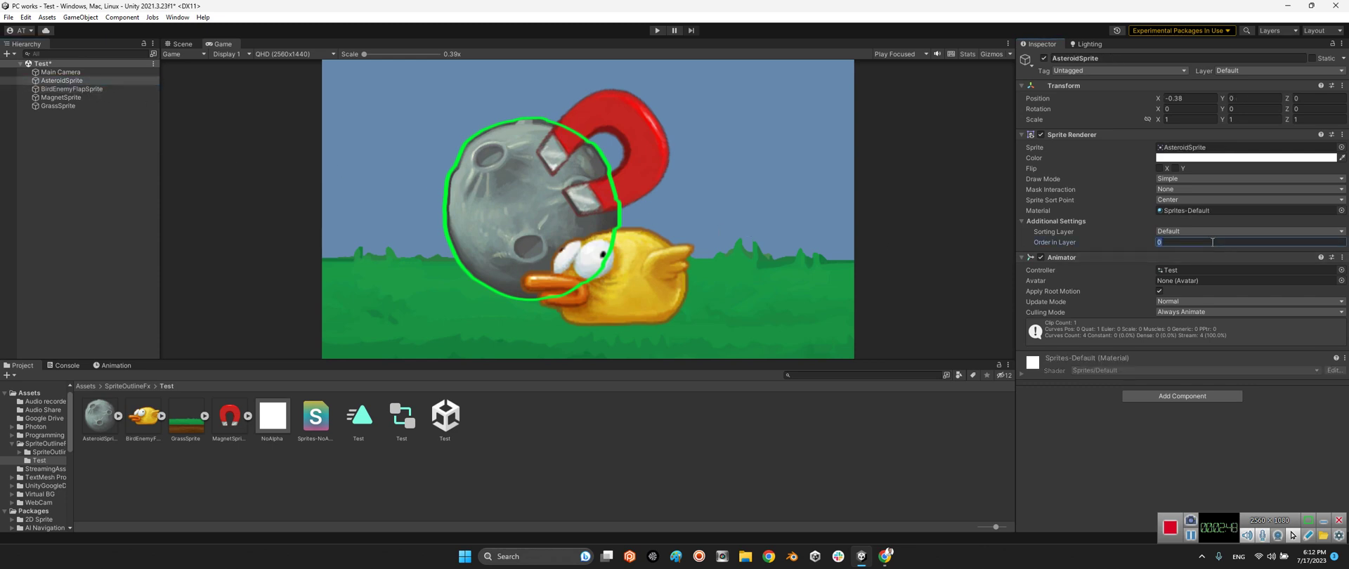
pyautogui.write('-1')
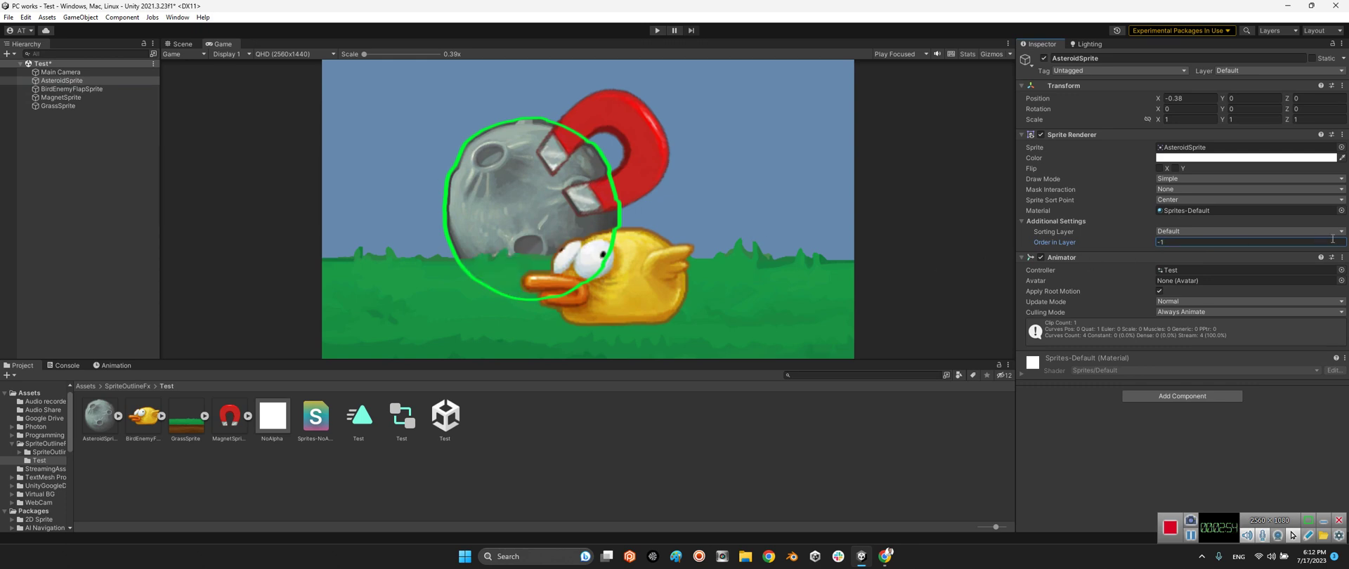
pyautogui.press('Home')
pyautogui.press('Delete')
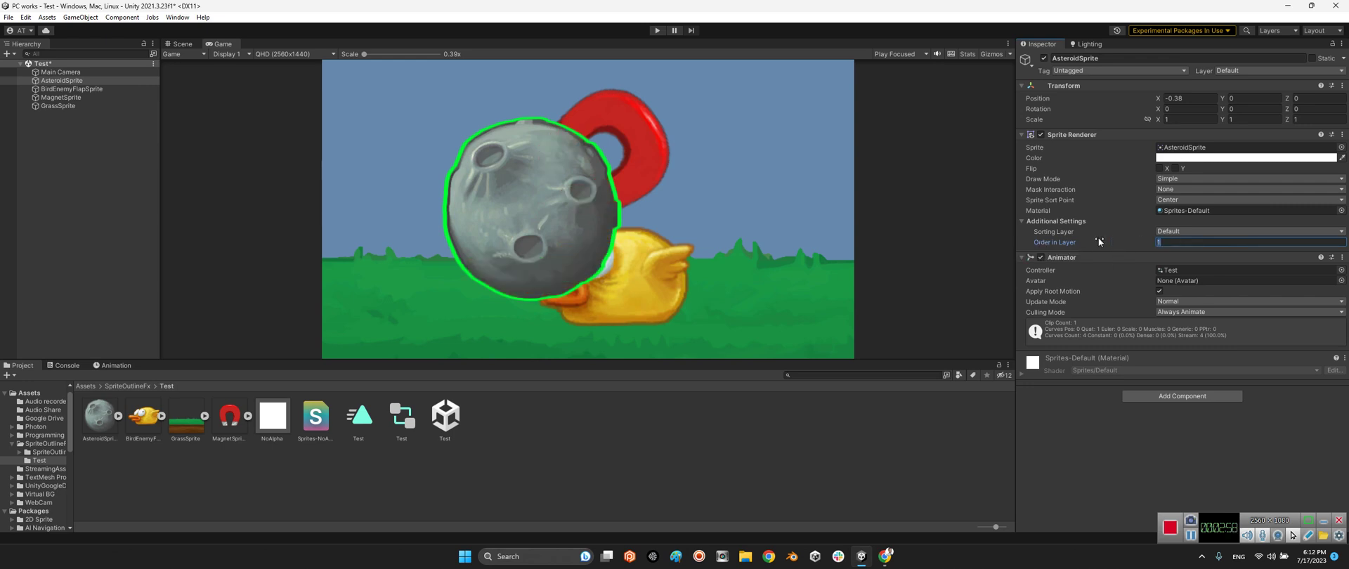
pyautogui.press('BackSpace')
pyautogui.write('0')
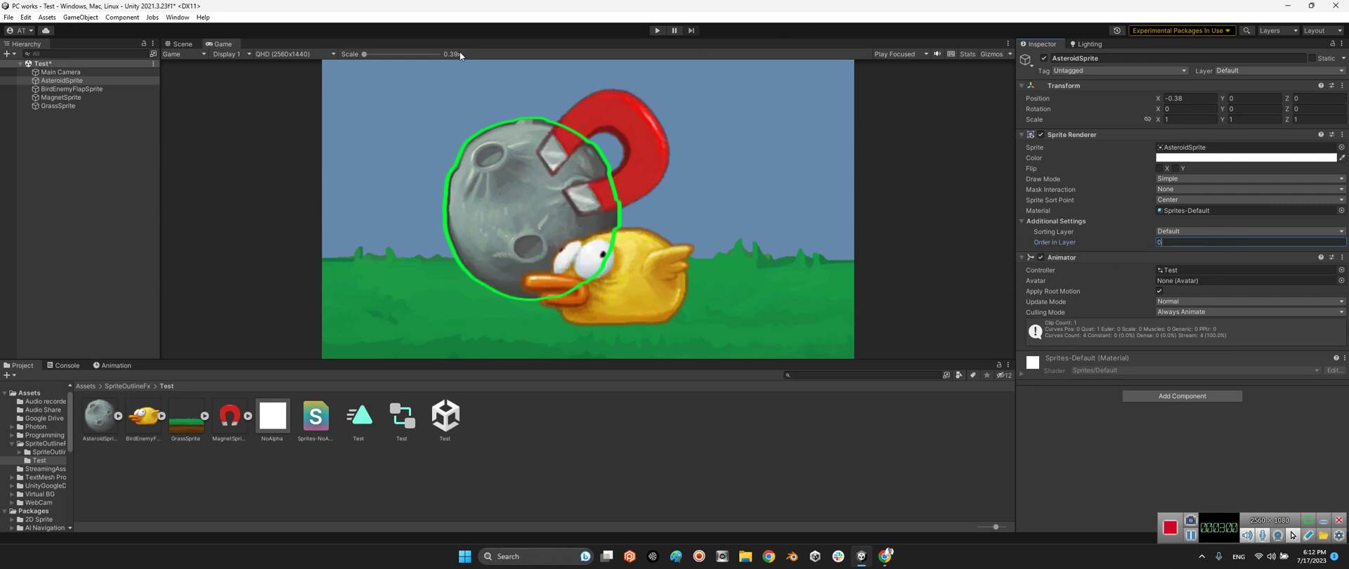